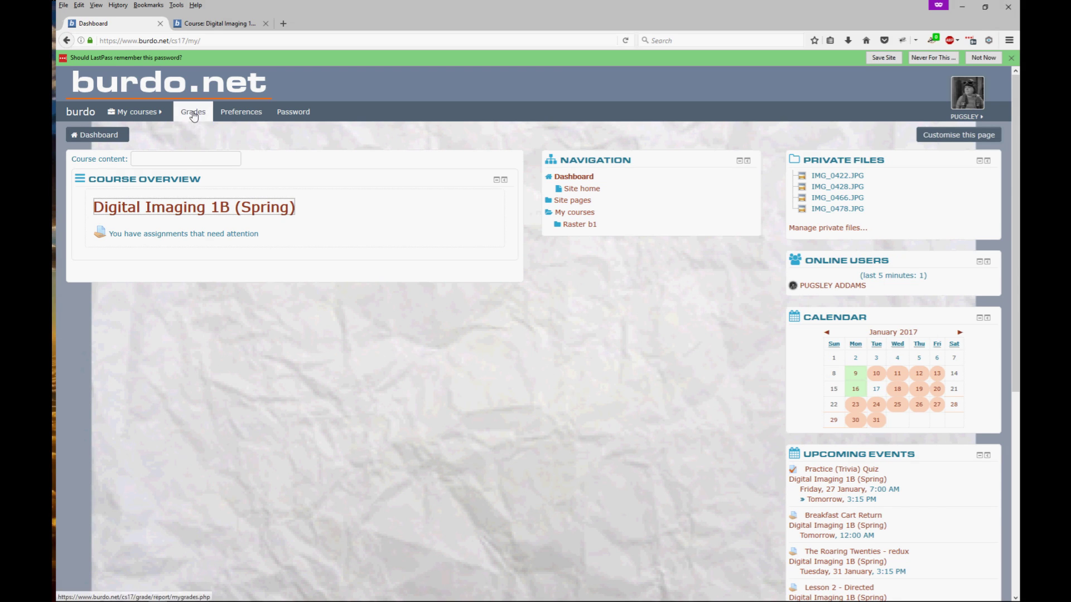
# Step: Open the Digital Imaging 1B (Spring) course from the dashboard's Course Overview
pyautogui.click(210, 208)
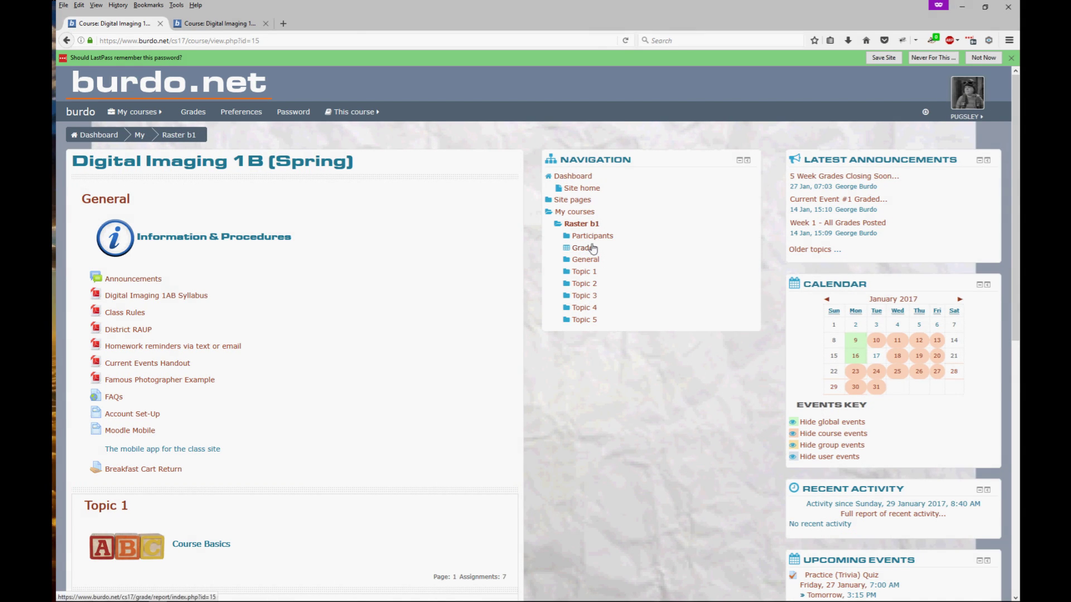
# Step: Open the course Grades user report listing item weights, grades and course total
pyautogui.click(584, 247)
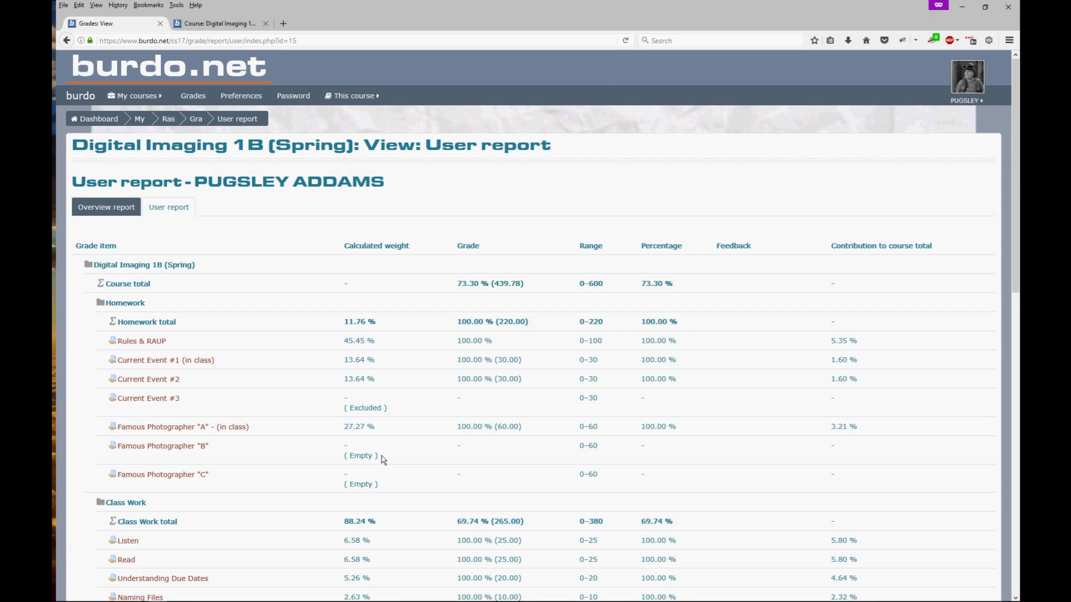
pyautogui.scroll(-3, 381, 458)
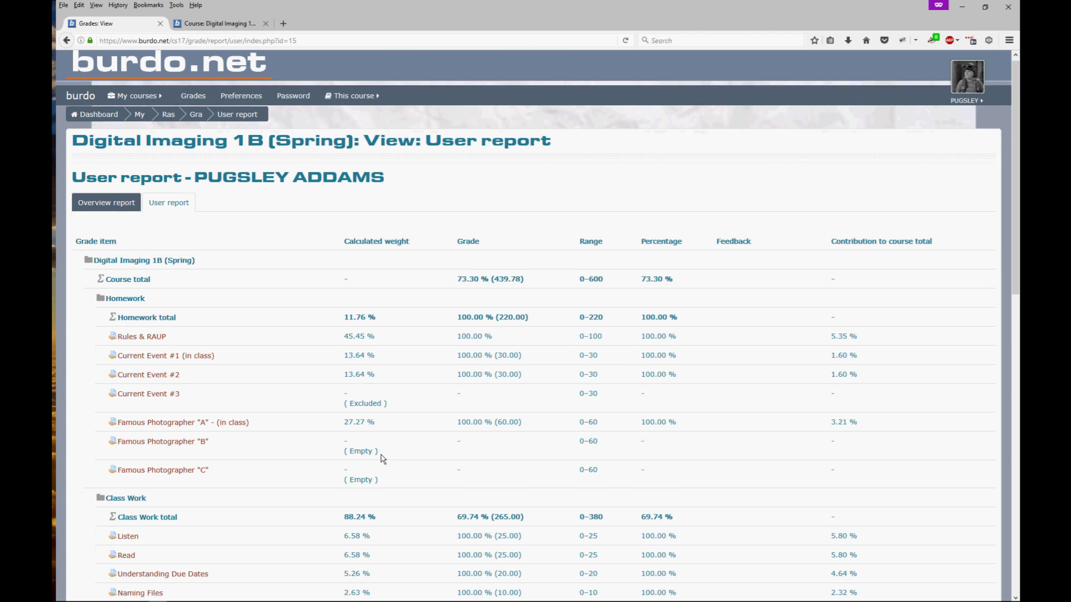
pyautogui.scroll(-3, 381, 458)
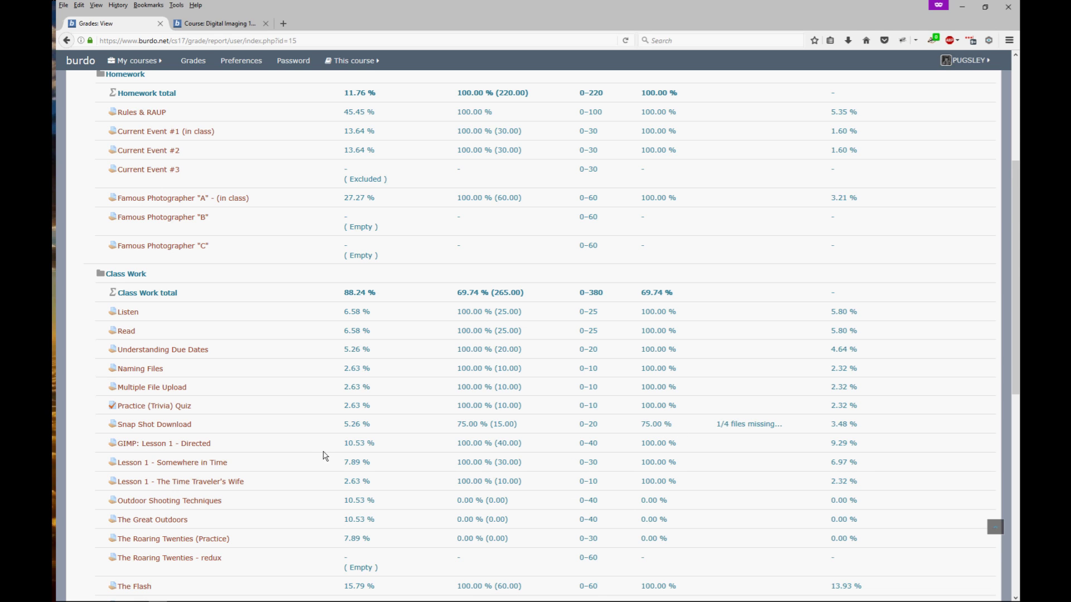
pyautogui.scroll(-2, 318, 457)
pyautogui.scroll(-2, 318, 456)
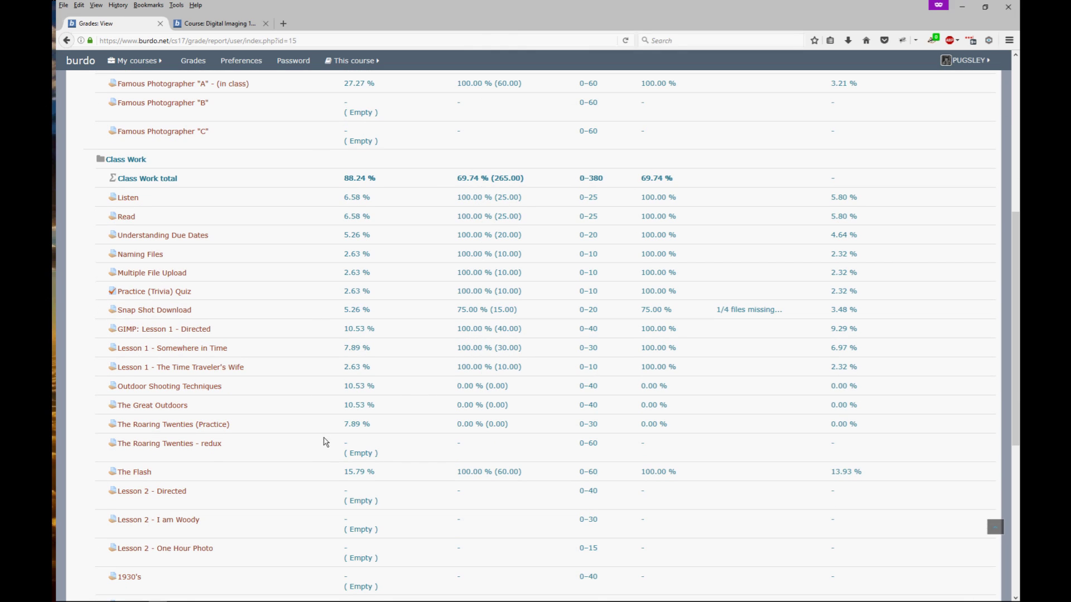
# Step: Open The Roaring Twenties - redux assignment from the grade table
pyautogui.click(155, 446)
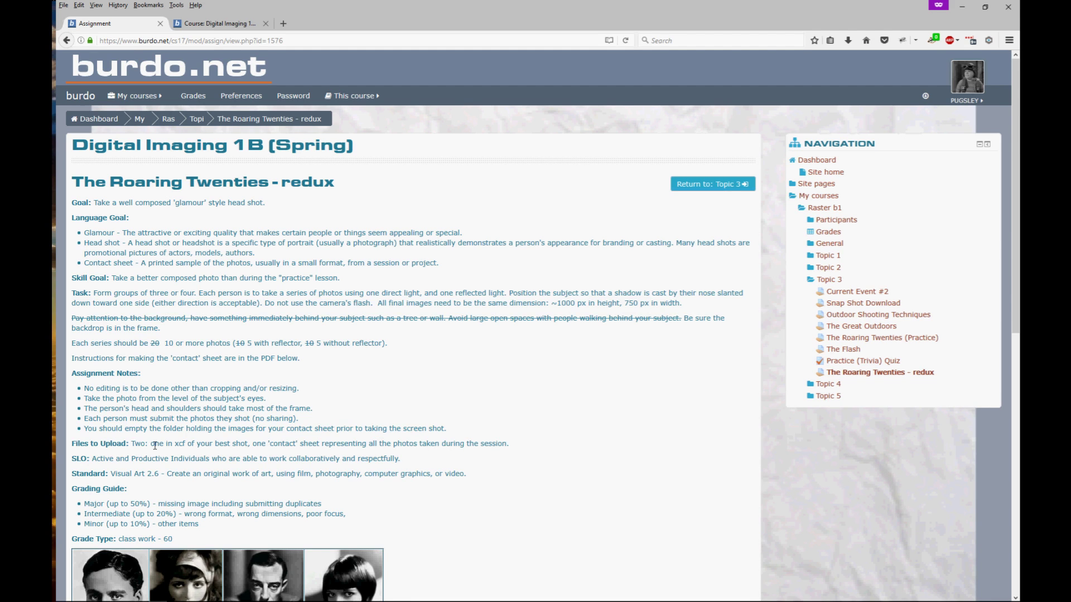
pyautogui.scroll(-5, 226, 282)
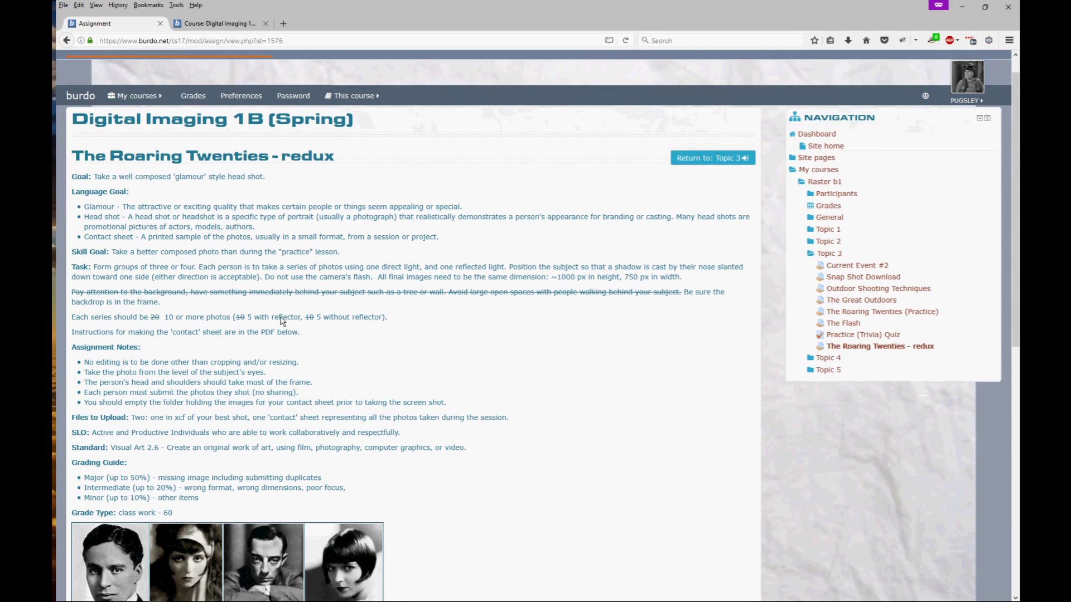
pyautogui.scroll(-5, 209, 302)
pyautogui.scroll(-5, 200, 317)
pyautogui.scroll(-3, 192, 325)
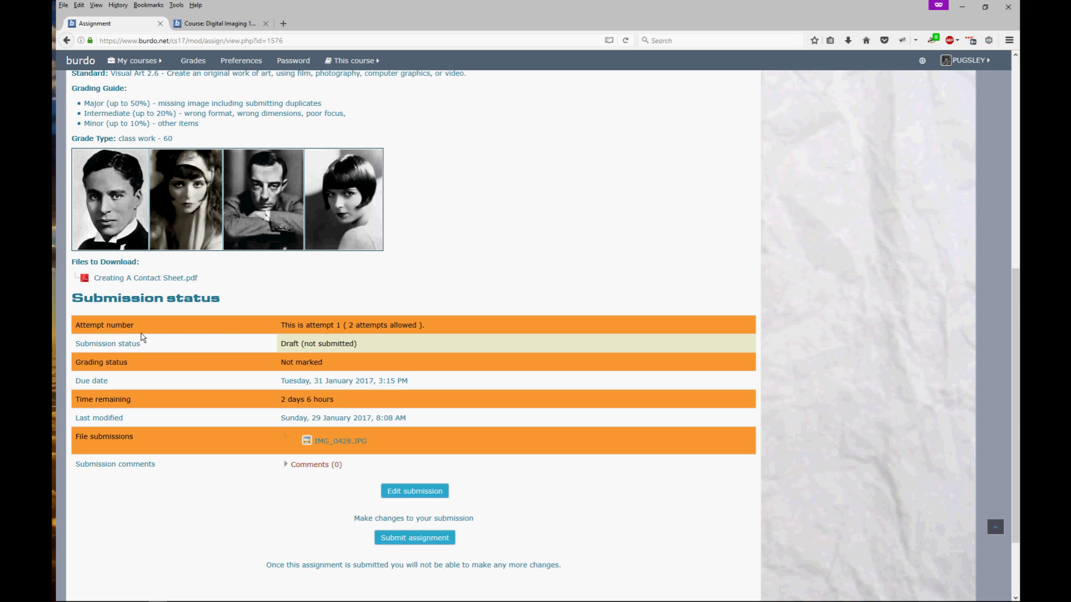